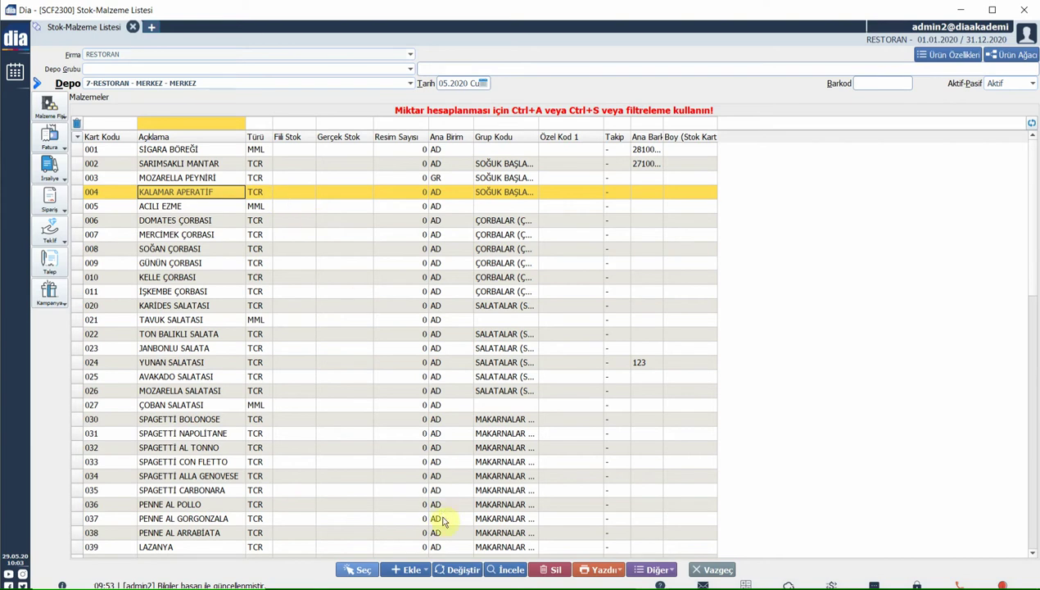
Step: Open the KALAMAR APERATİF stock card for editing and look through its available menu groups without changing the selection
click(458, 569)
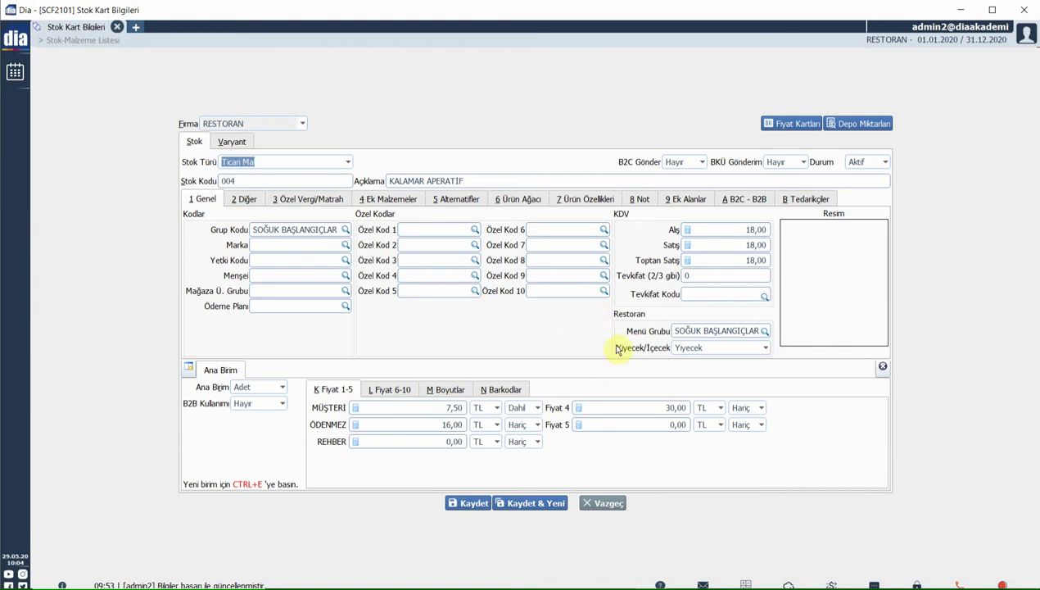
click(763, 330)
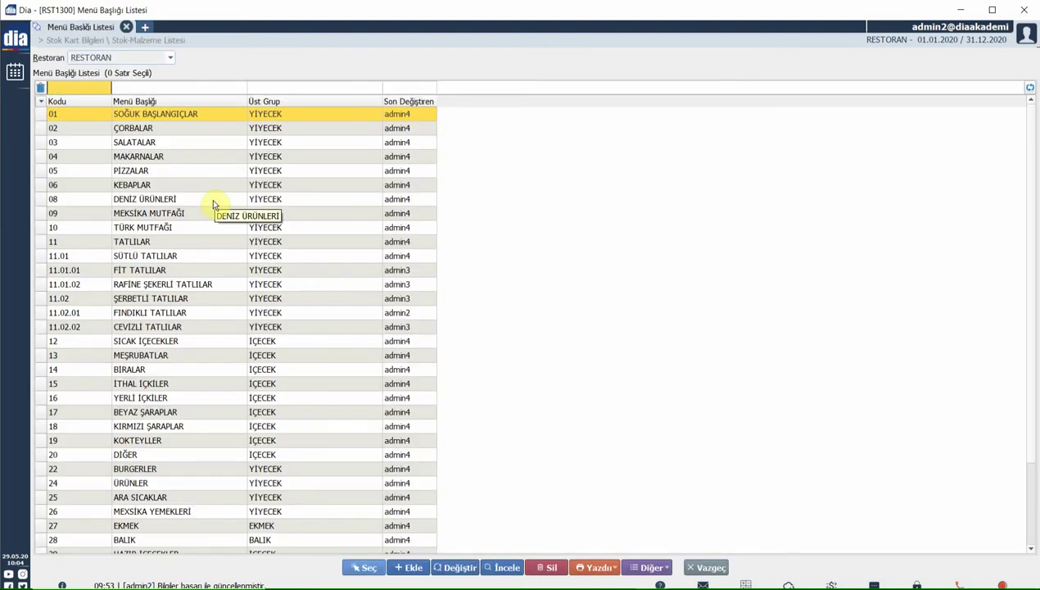
click(162, 270)
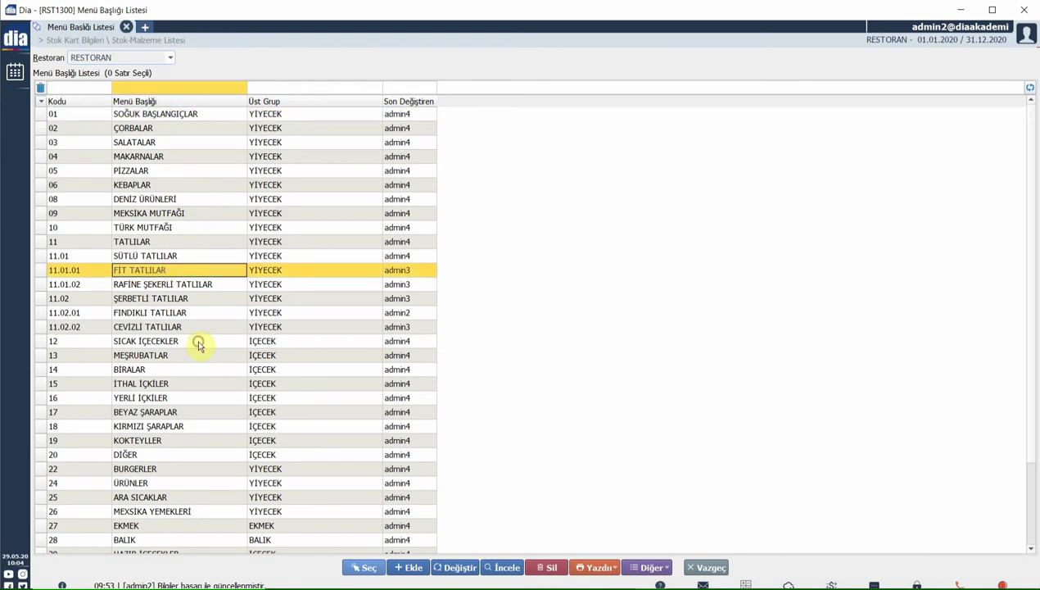
click(159, 284)
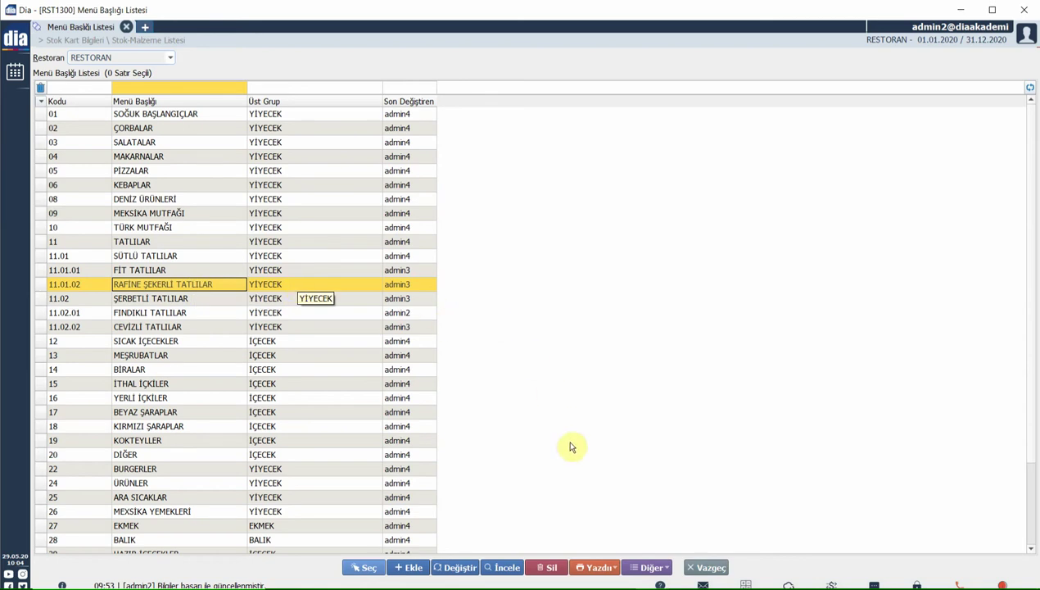
click(695, 566)
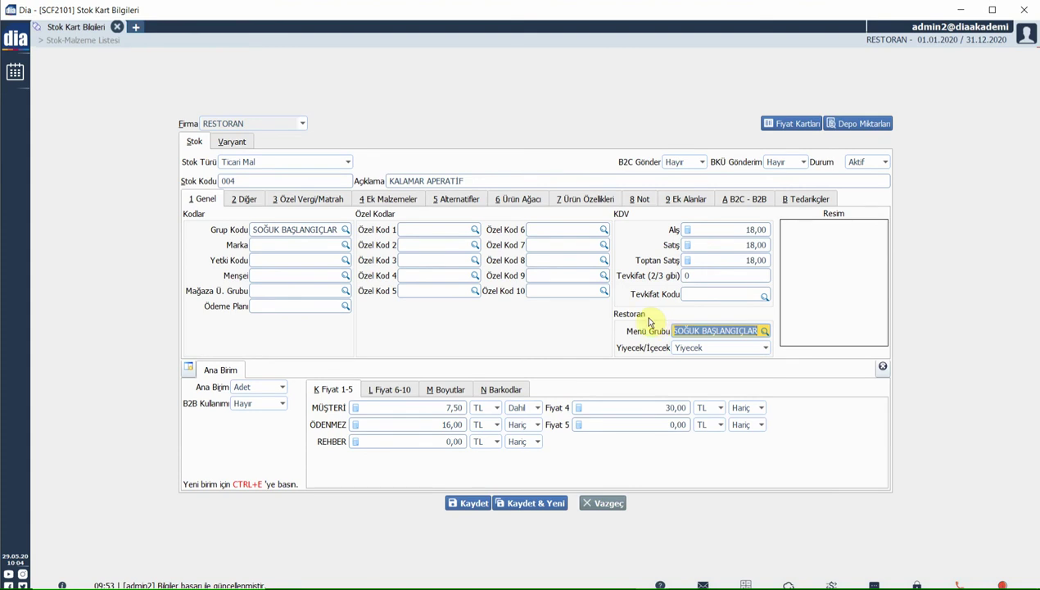
Step: Review the Yiyecek/İçecek options on the stock card, keep Yiyecek, and leave the card without saving
click(687, 350)
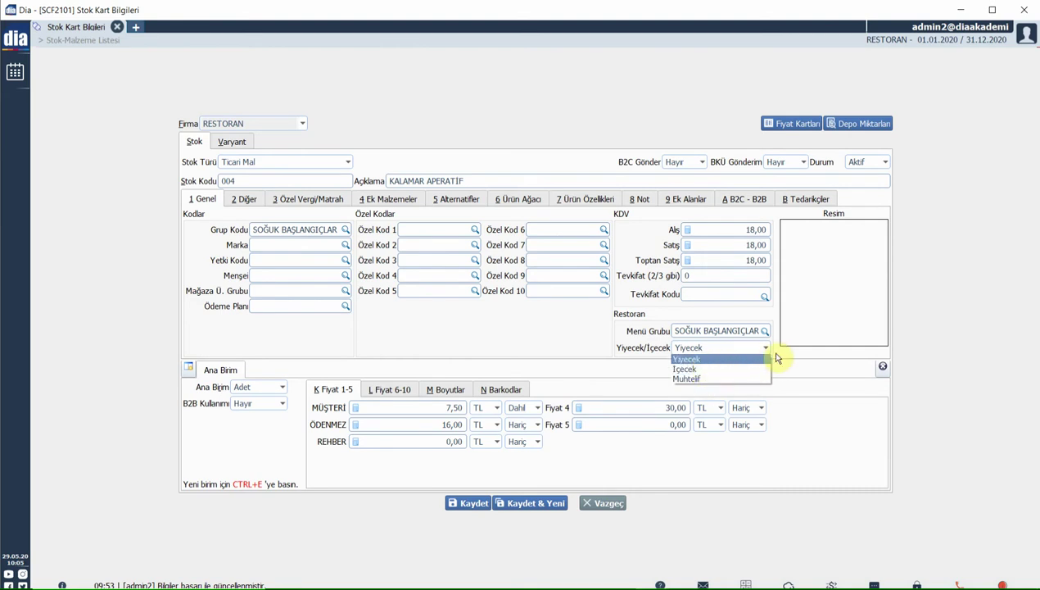
click(753, 360)
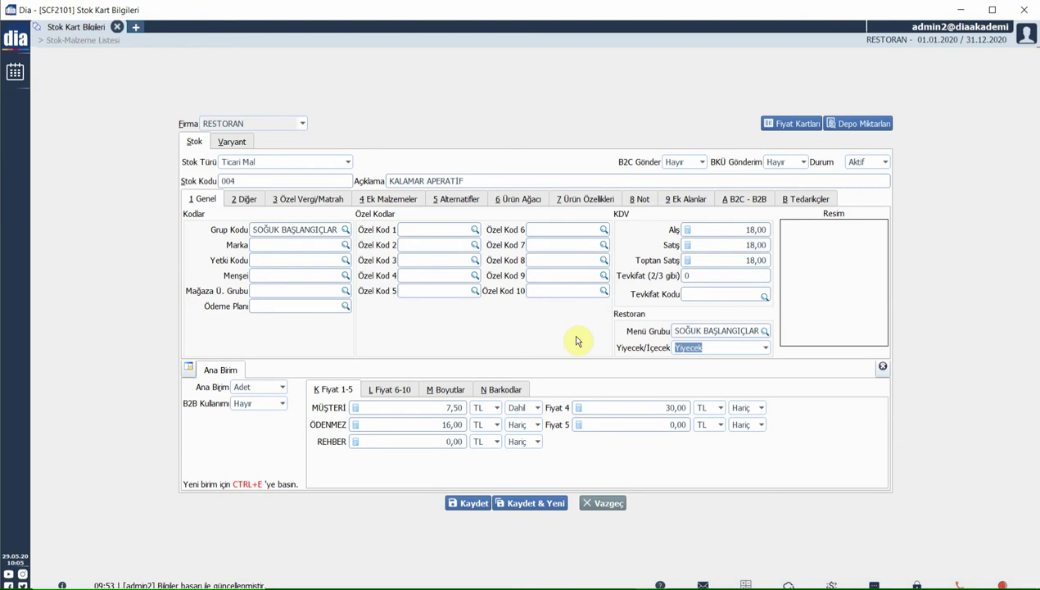
click(596, 503)
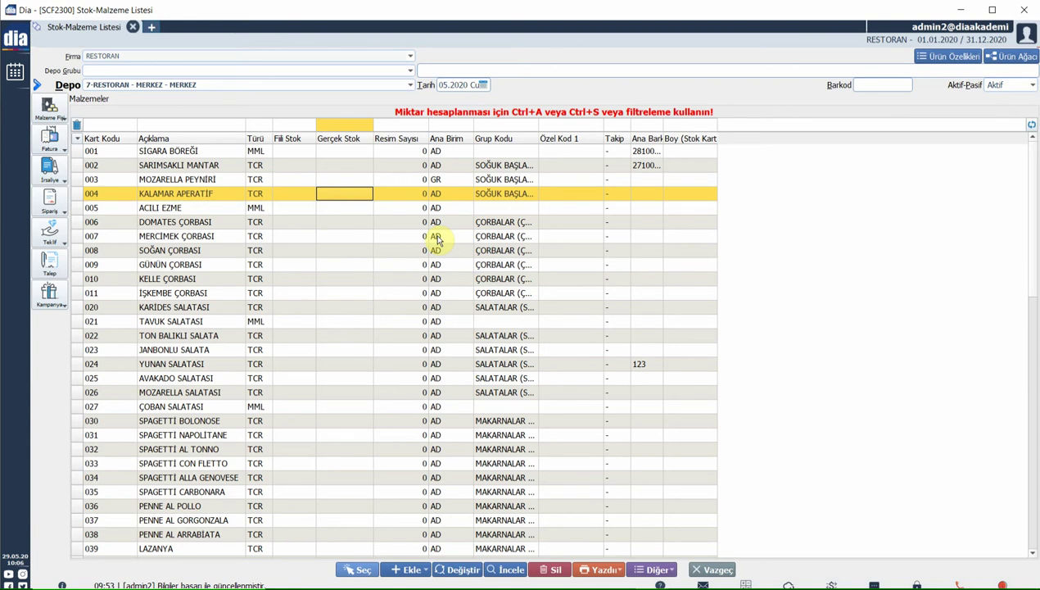
Step: Search for "toplu bilgi gün" in a new tab and open the Toplu Bilgi Güncelleme screen
click(151, 28)
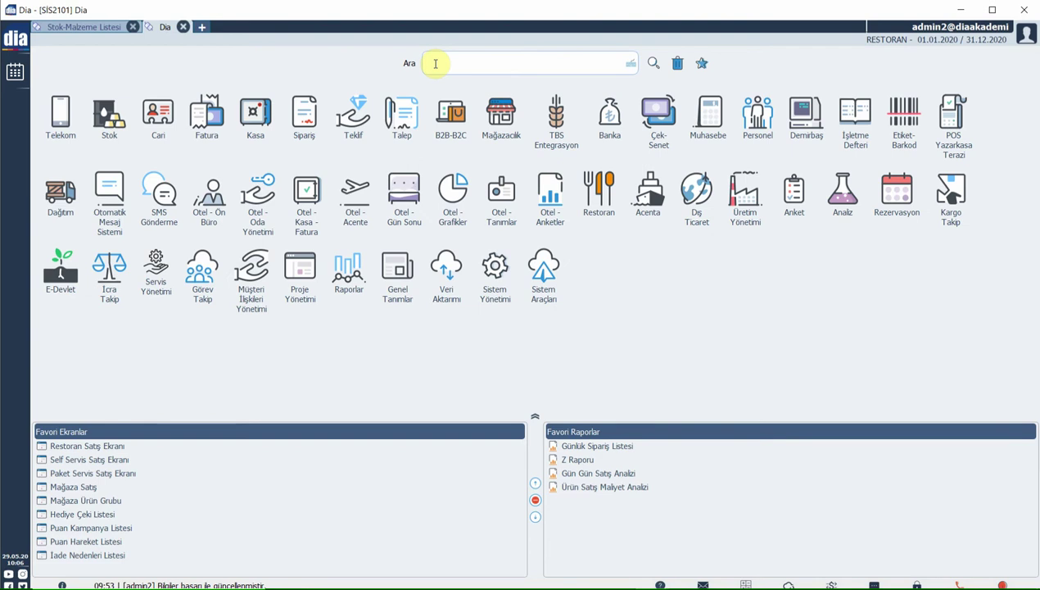
text(toplu bilgi gün)
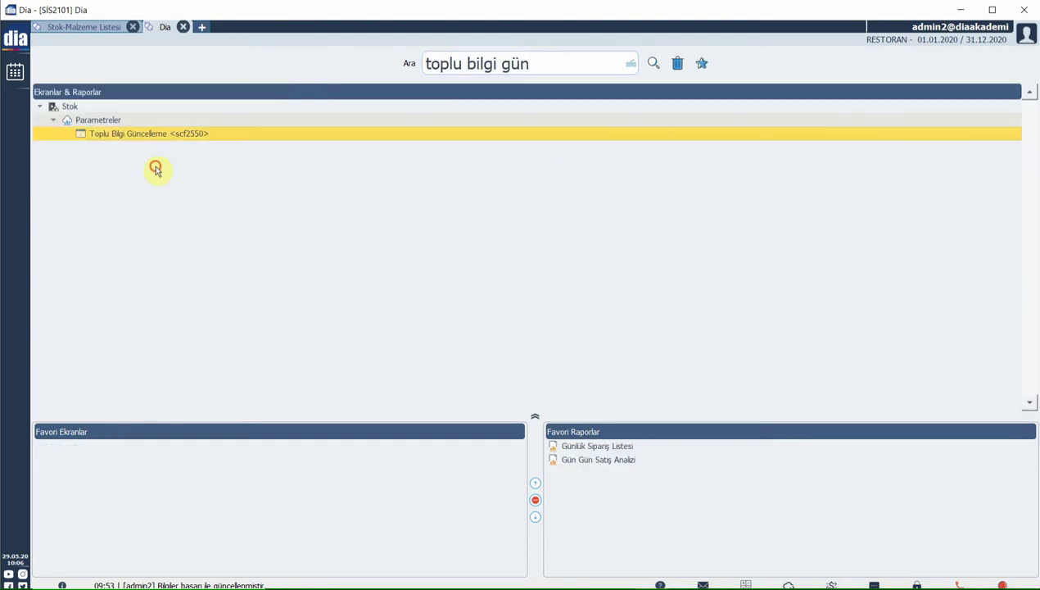
key(Return)
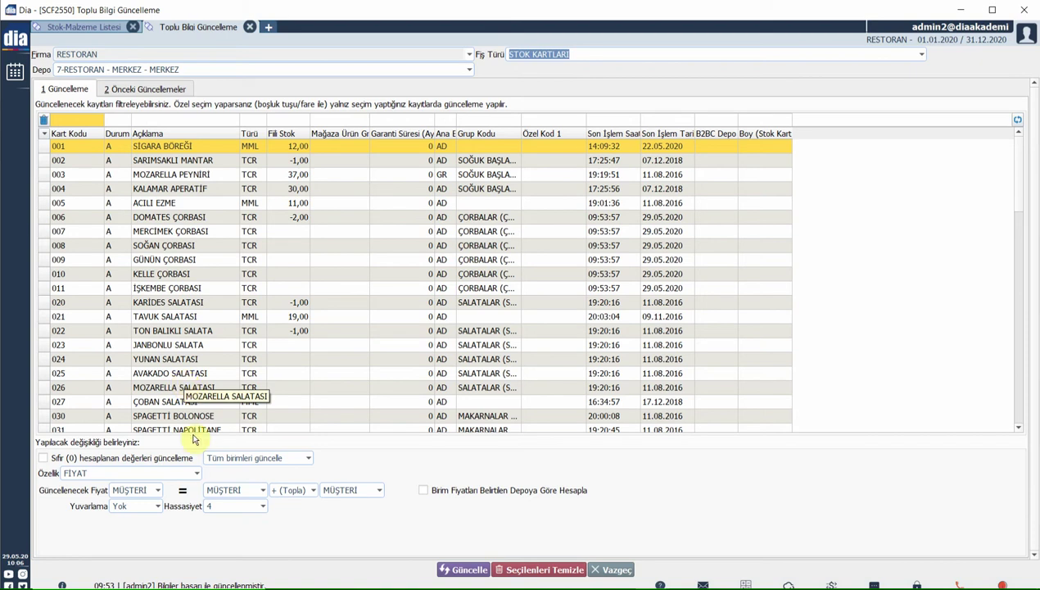
Step: Filter the stock cards by group code "çorbalar"
click(485, 173)
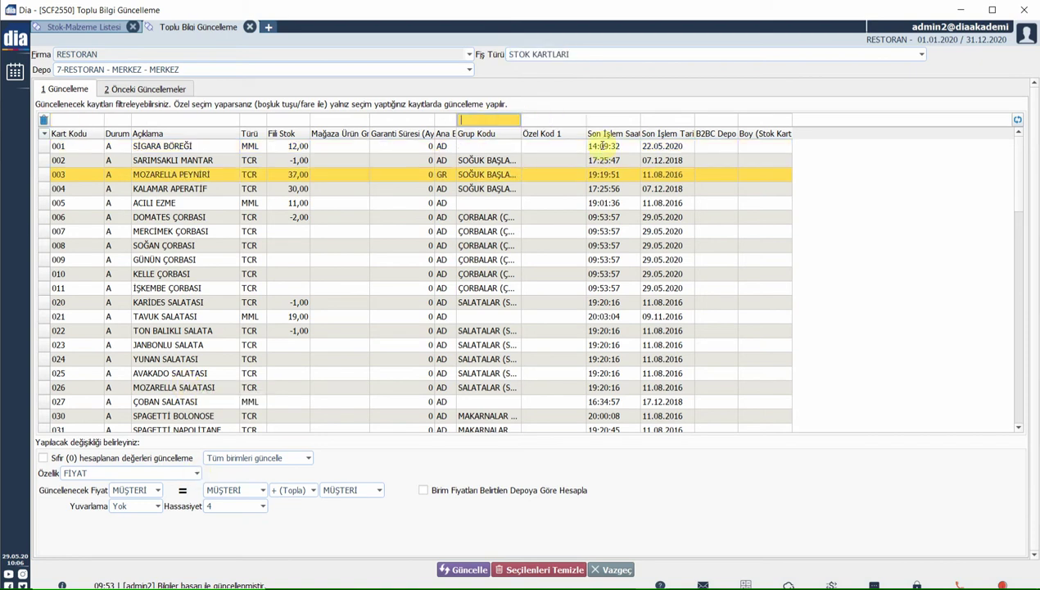
text(çorbalar)
key(Tab)
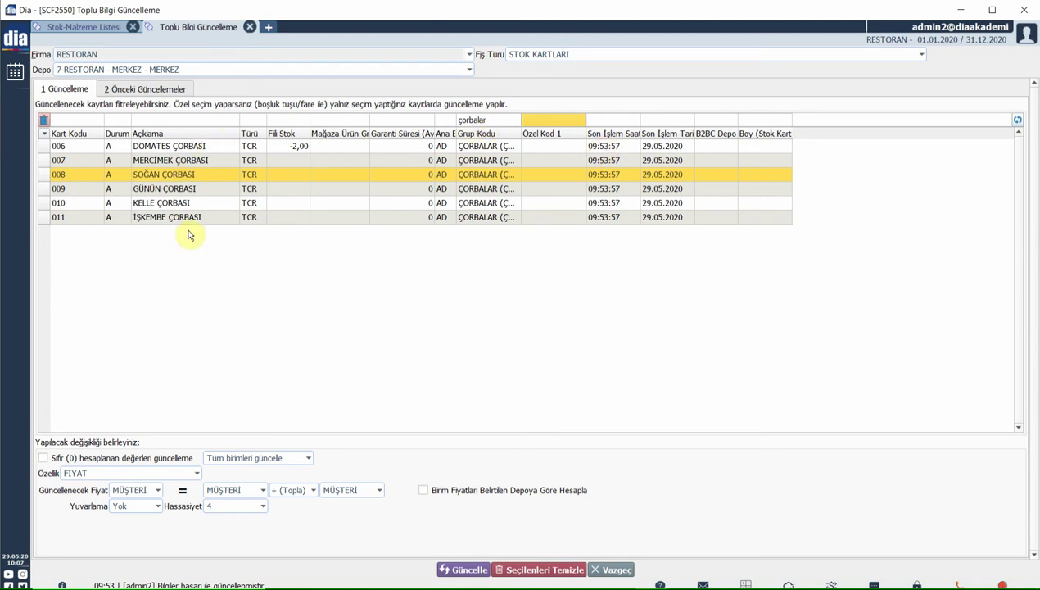
Step: Add the Menü Grubu and Y/İ columns to the bulk update table
click(52, 172)
click(44, 132)
mouse_move(122, 220)
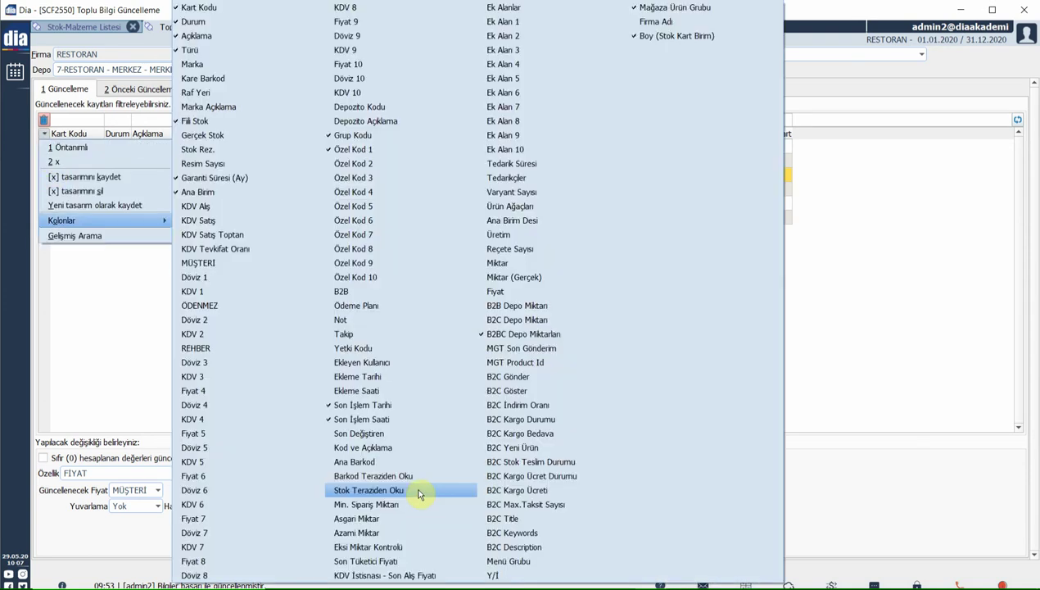
click(508, 562)
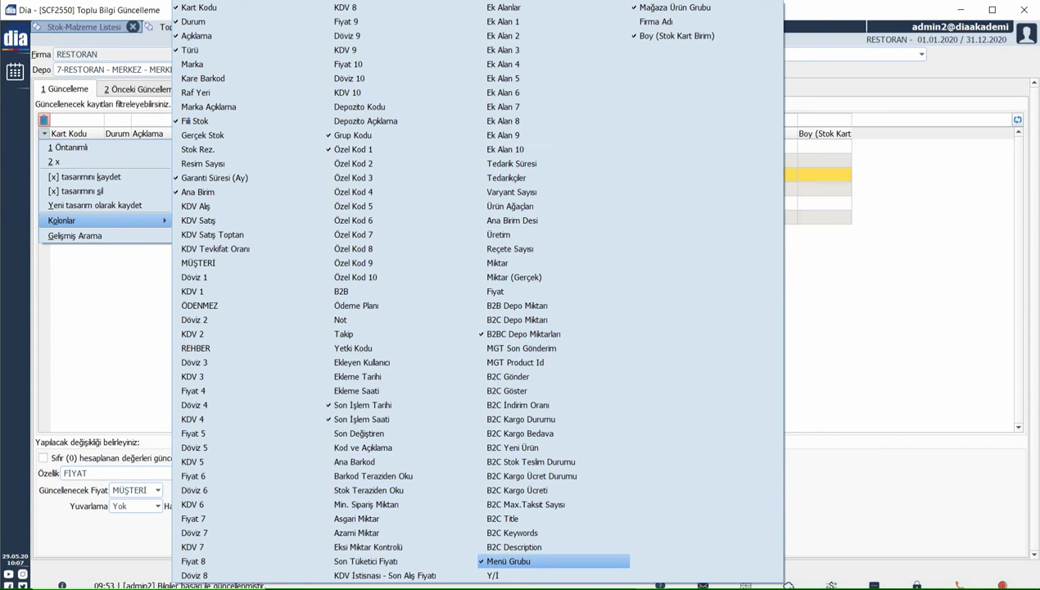
click(508, 576)
click(1037, 427)
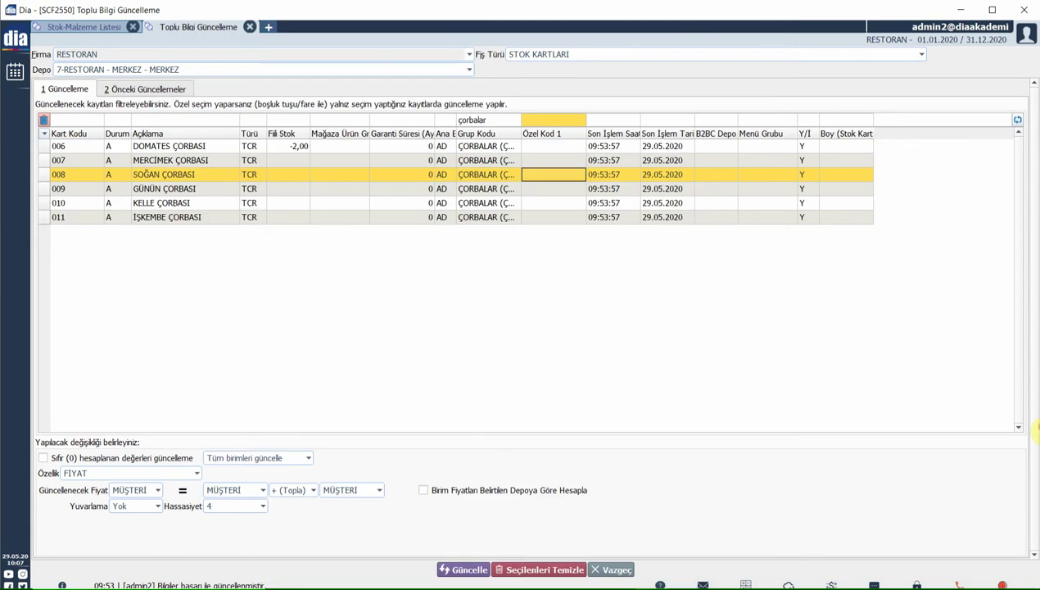
Step: Choose MENÜ GRUBU as the property to update and pick ÇORBALAR as the new menu group
key(Tab)
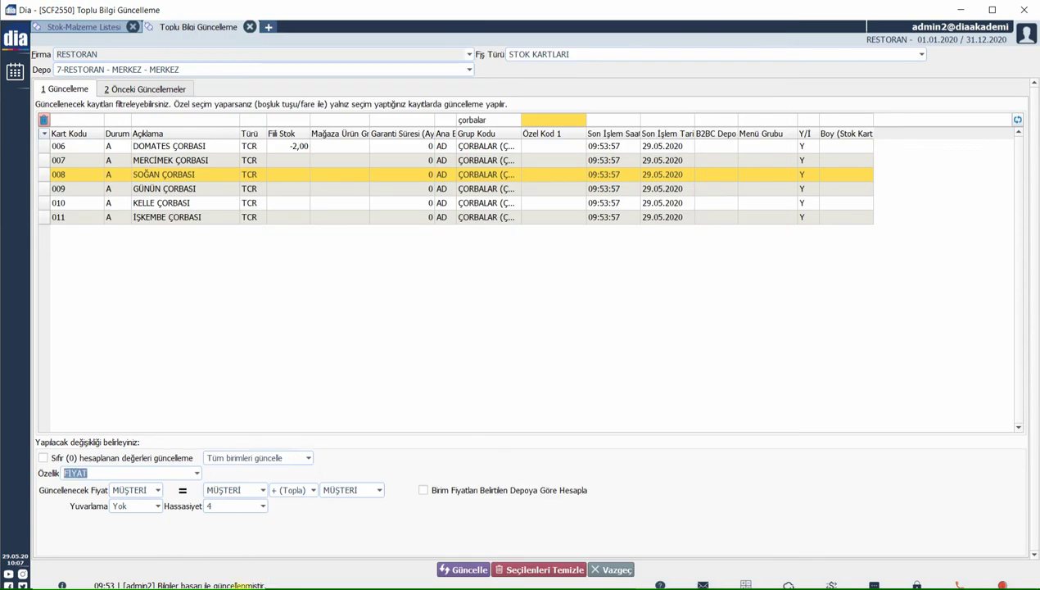
click(197, 472)
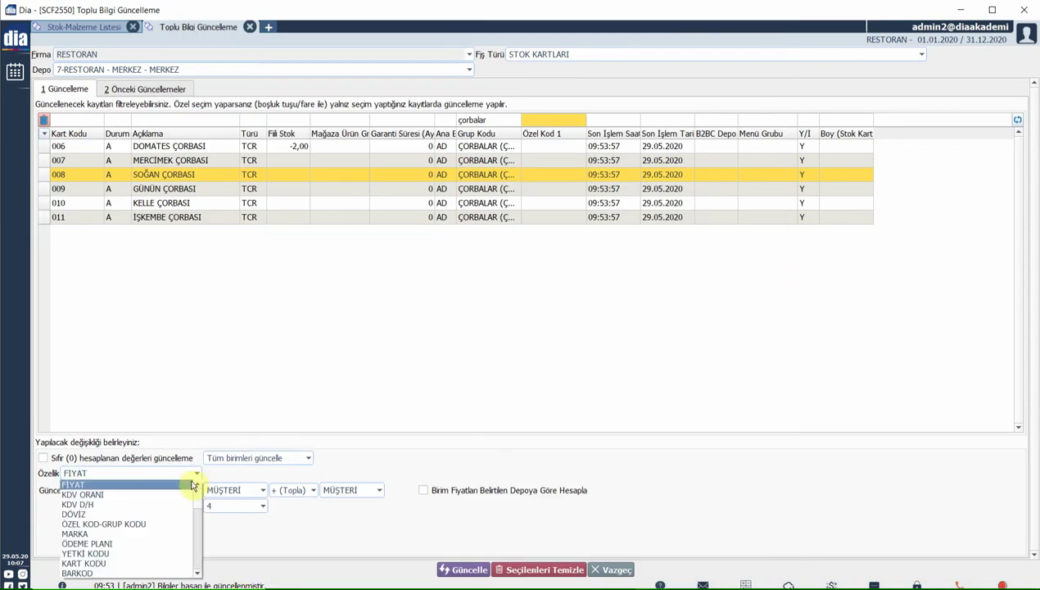
scroll(194, 565, down, 2)
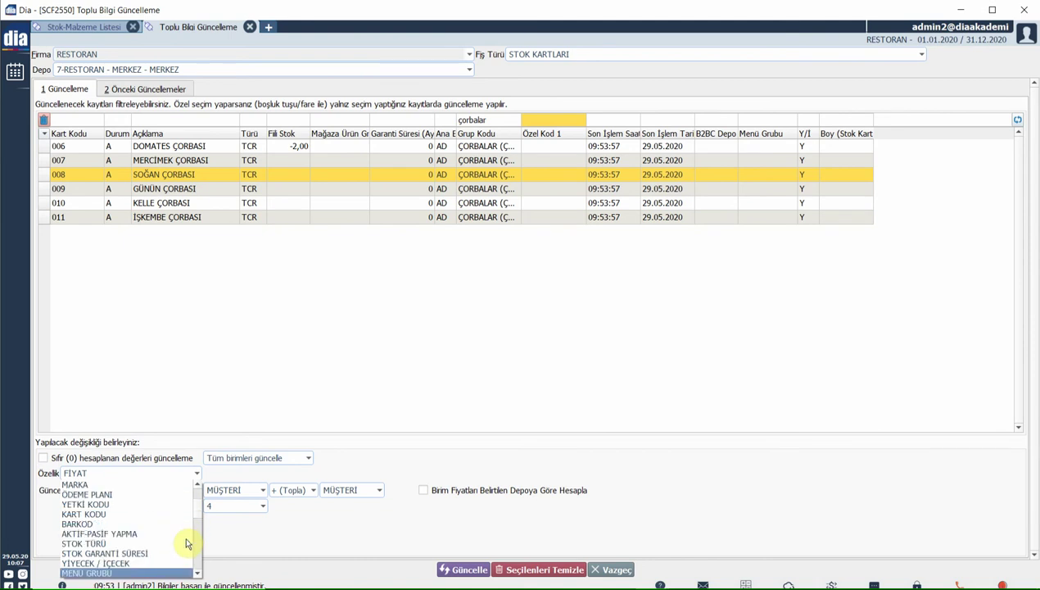
click(129, 574)
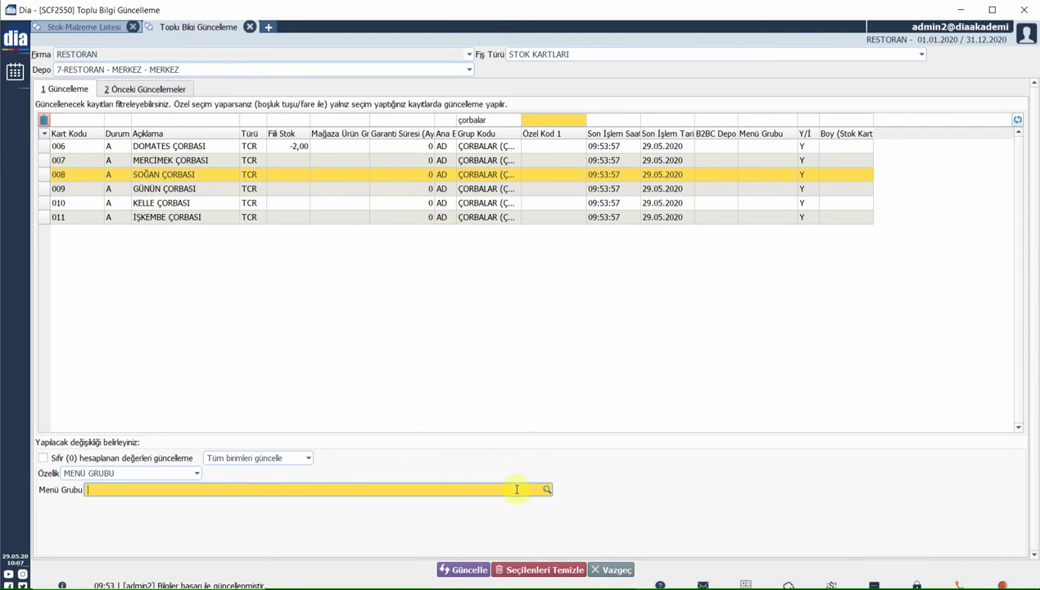
click(547, 489)
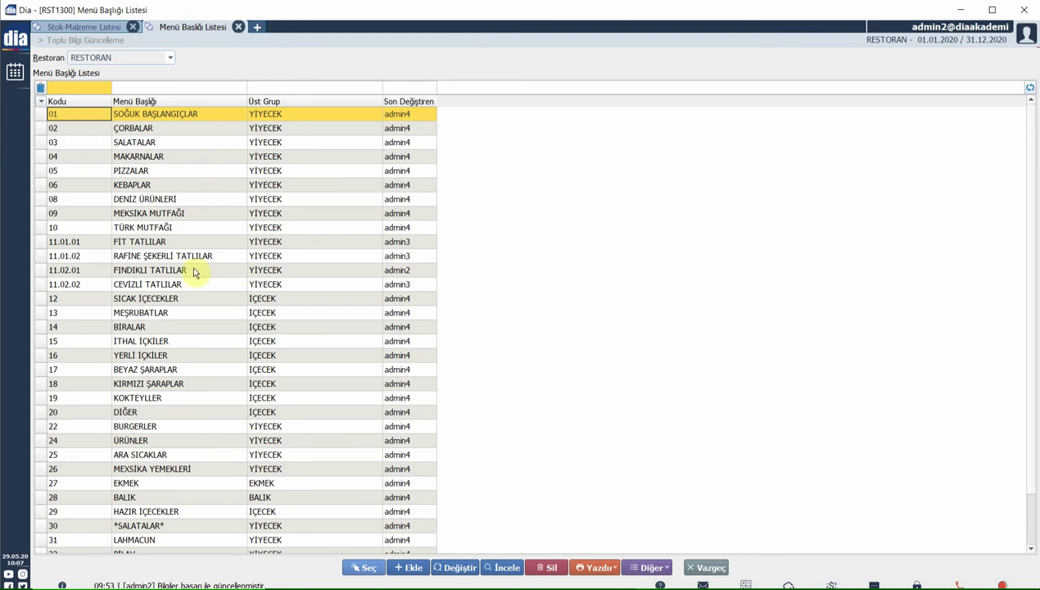
click(198, 102)
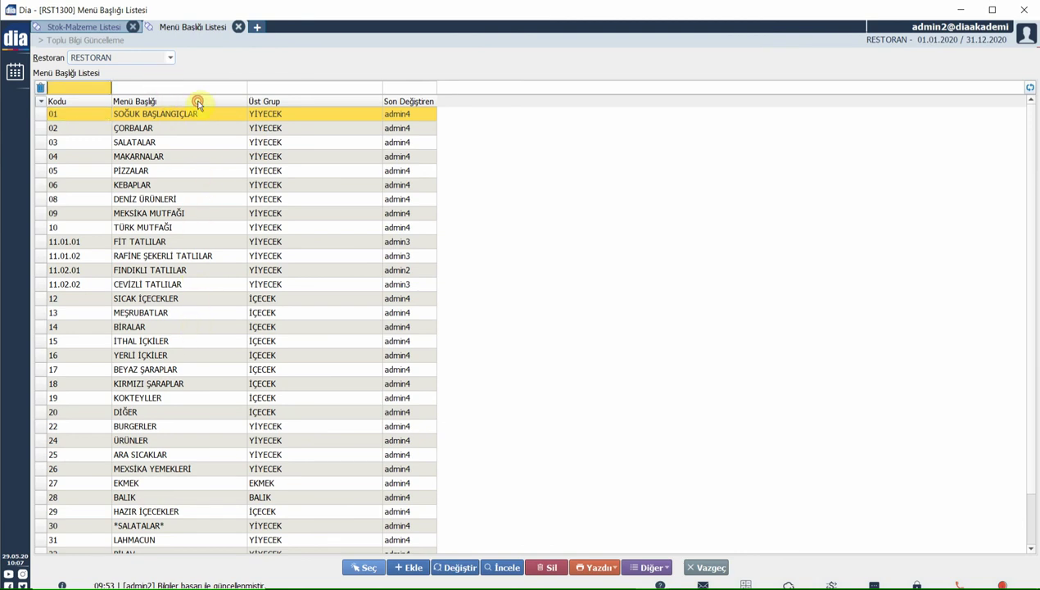
text(çorba)
key(Tab)
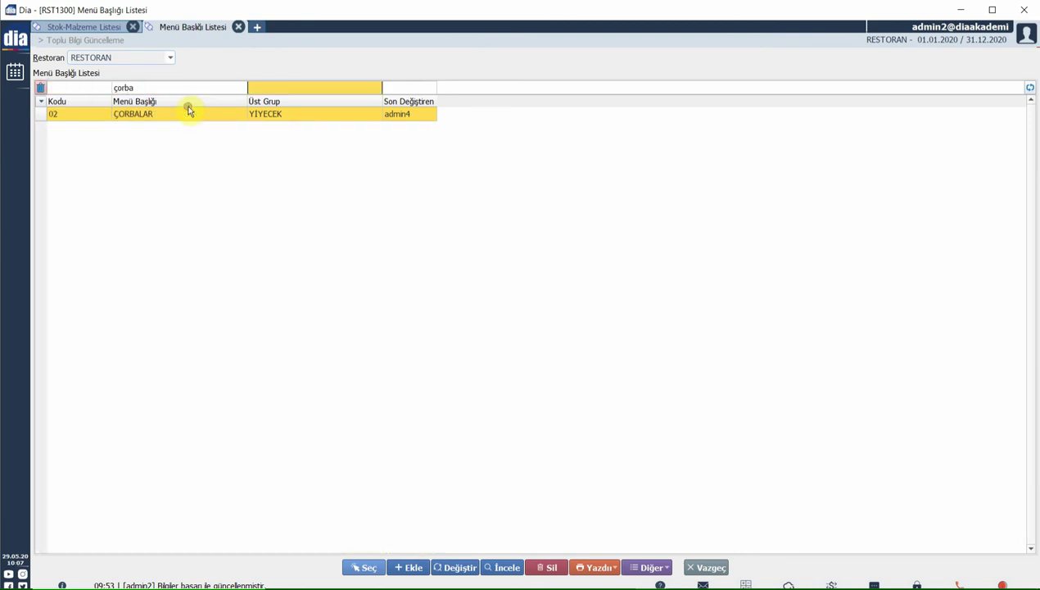
double_click(144, 115)
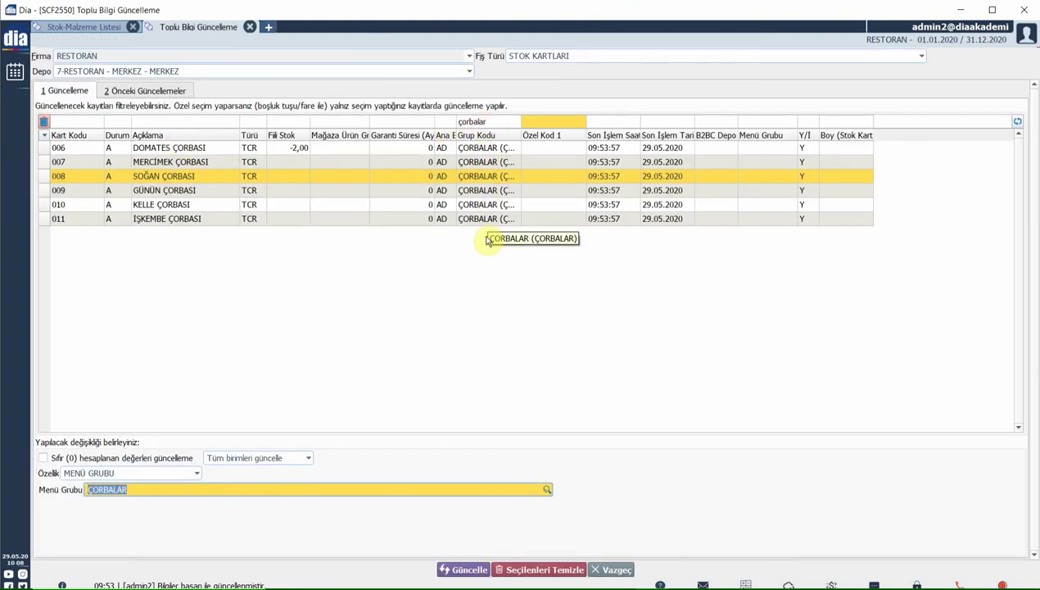
Step: Mark soup cards 007 through 010 and apply the ÇORBALAR menu group update to them
click(471, 161)
key(space)
key(space)
key(space)
key(space)
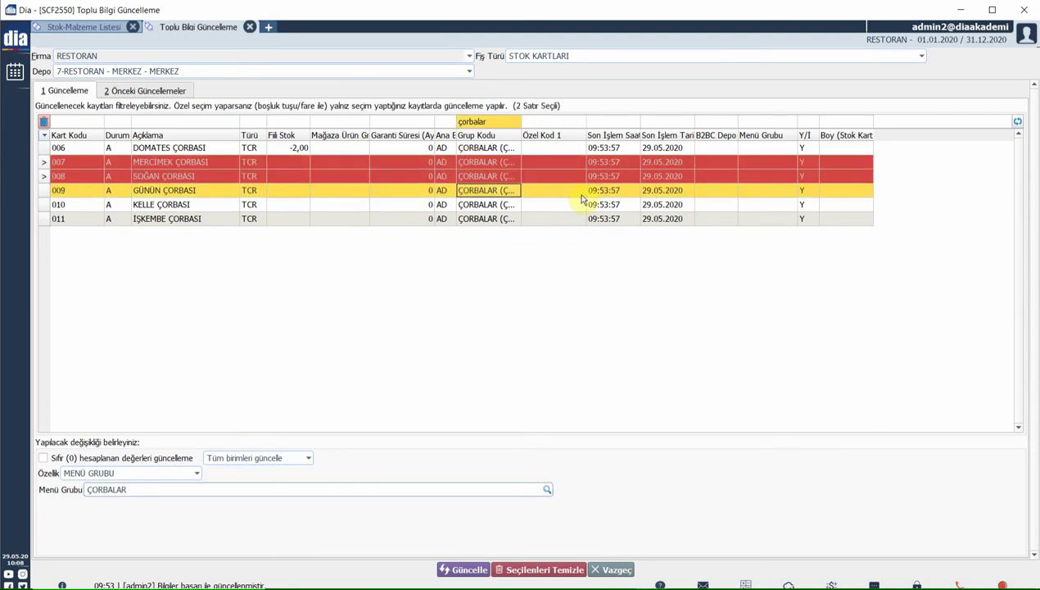
click(454, 568)
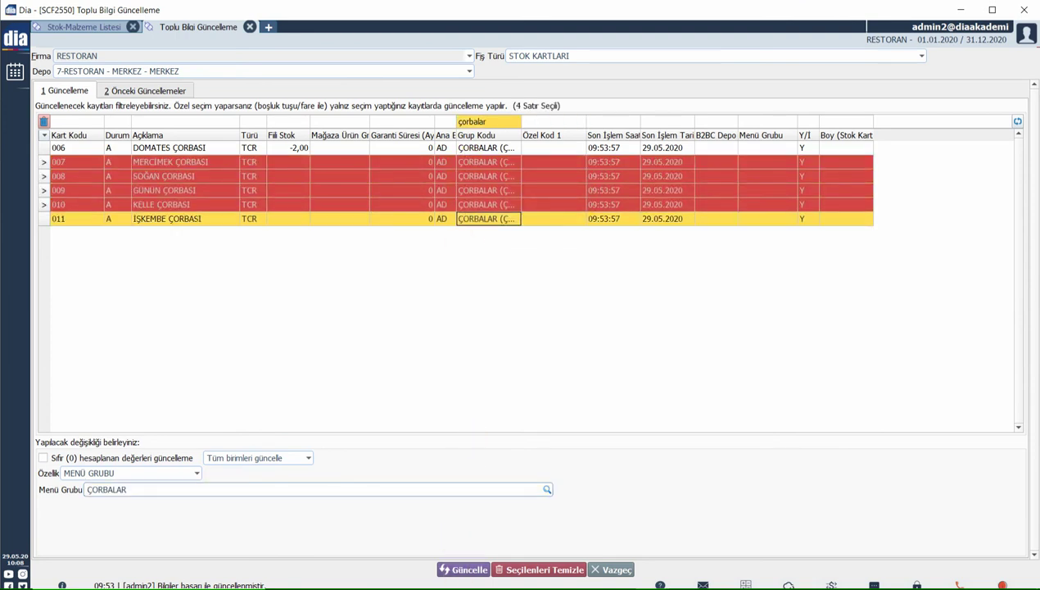
key(Return)
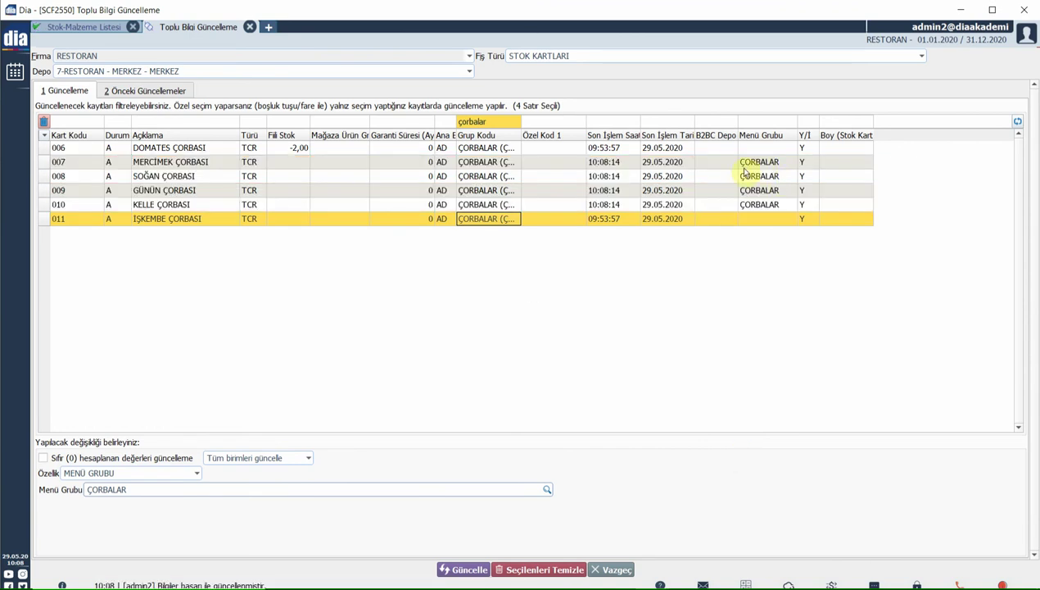
Step: Apply the ÇORBALAR menu group update to all the filtered soup cards
click(469, 570)
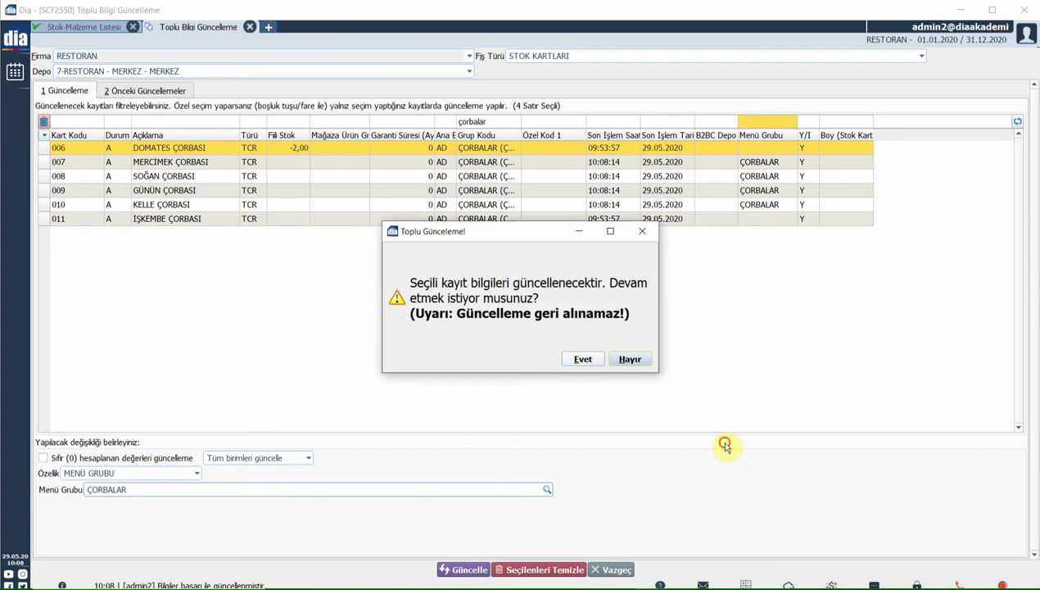
click(579, 355)
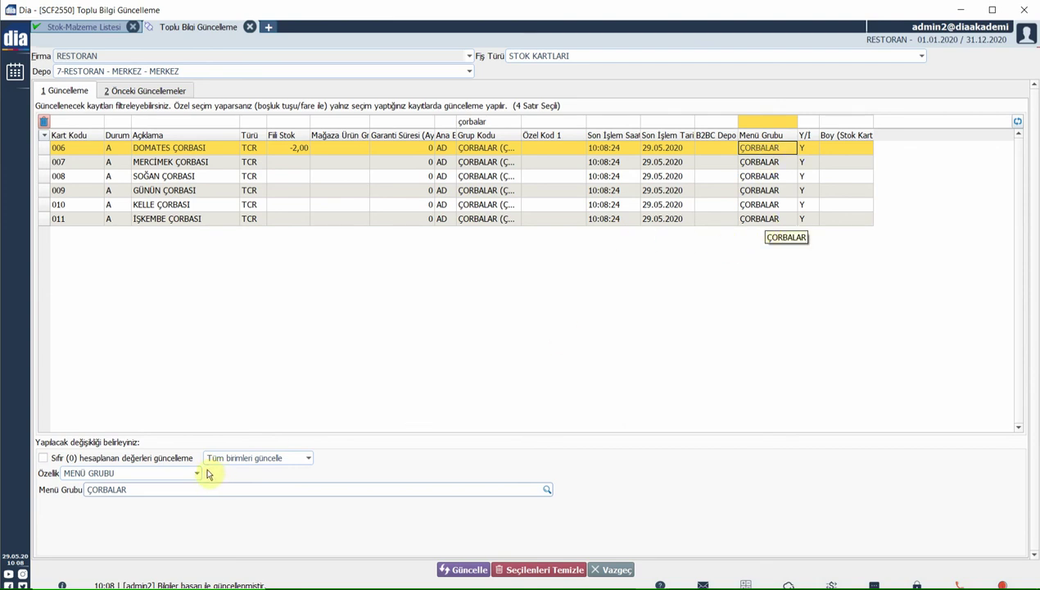
Step: Switch the update property to YİYECEK / İÇECEK and view the available food and drink types
click(98, 473)
click(196, 473)
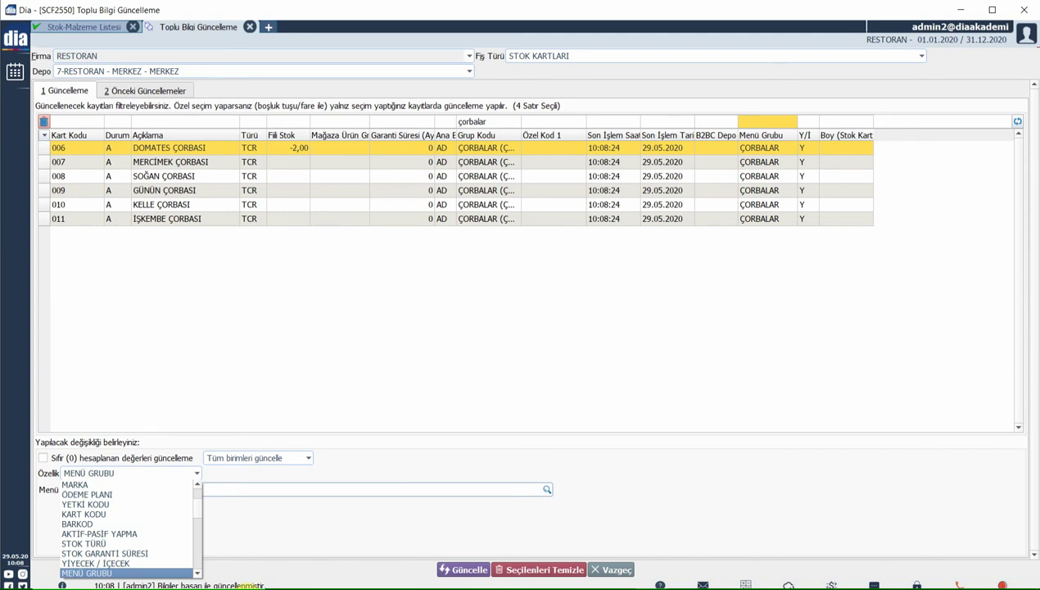
click(150, 564)
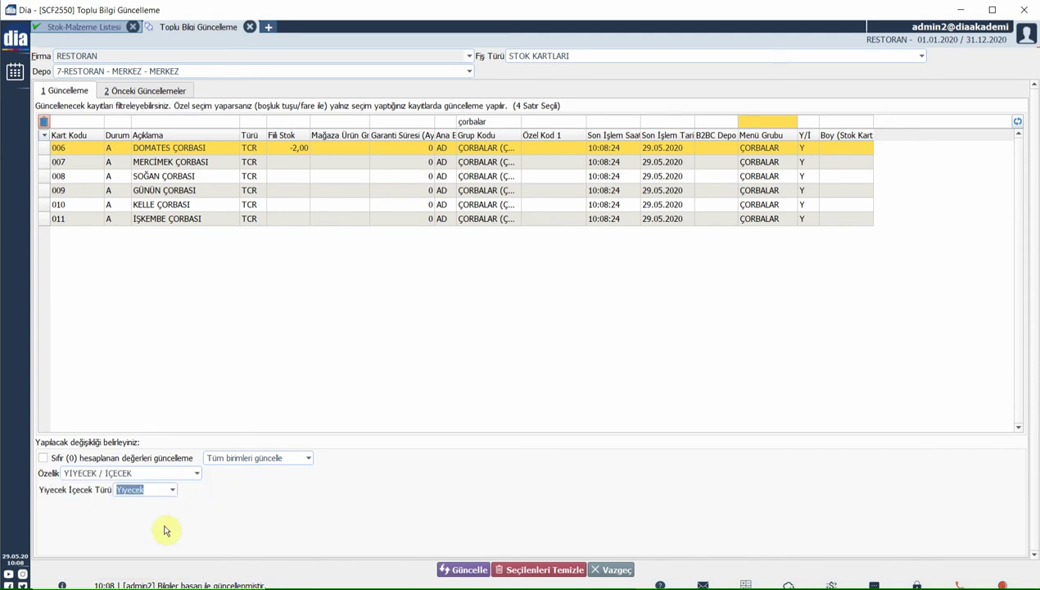
click(173, 489)
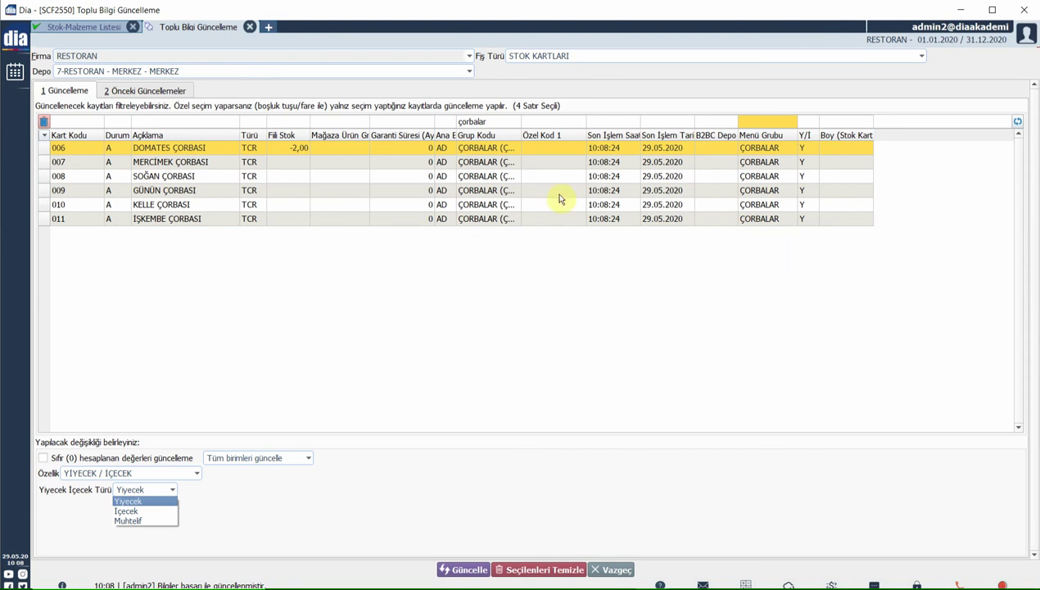
Step: Return to the Stok-Malzeme Listesi and add the Menü Grubu and Y/İ columns to its table
click(91, 29)
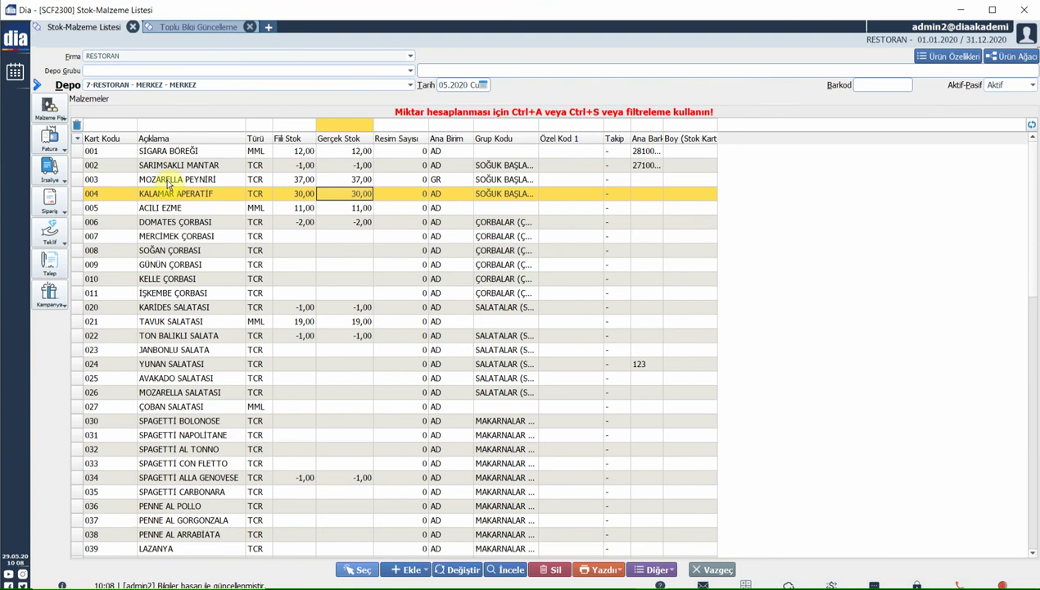
click(78, 138)
mouse_move(109, 227)
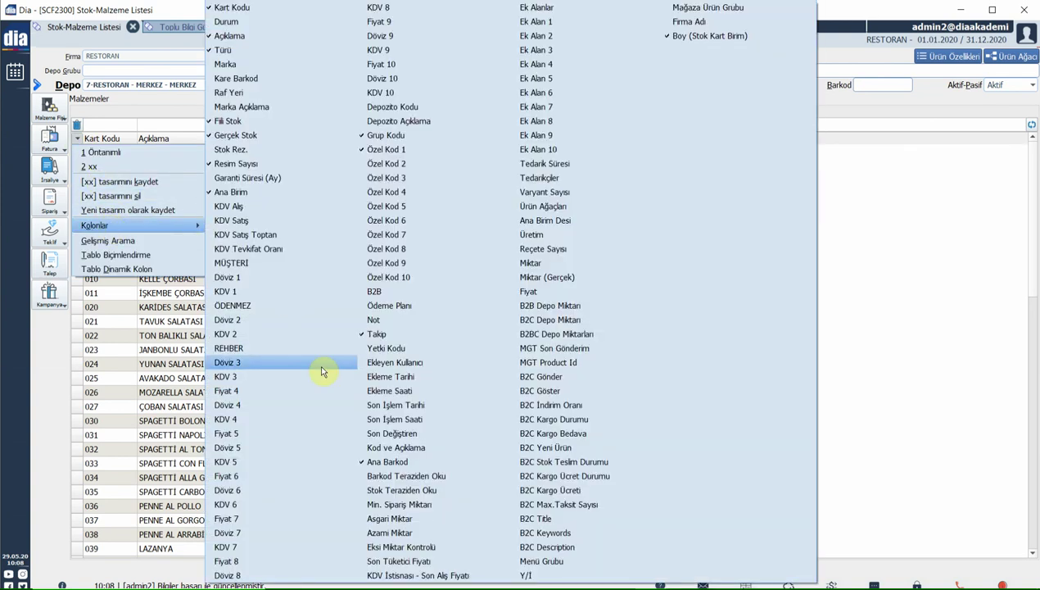
click(541, 561)
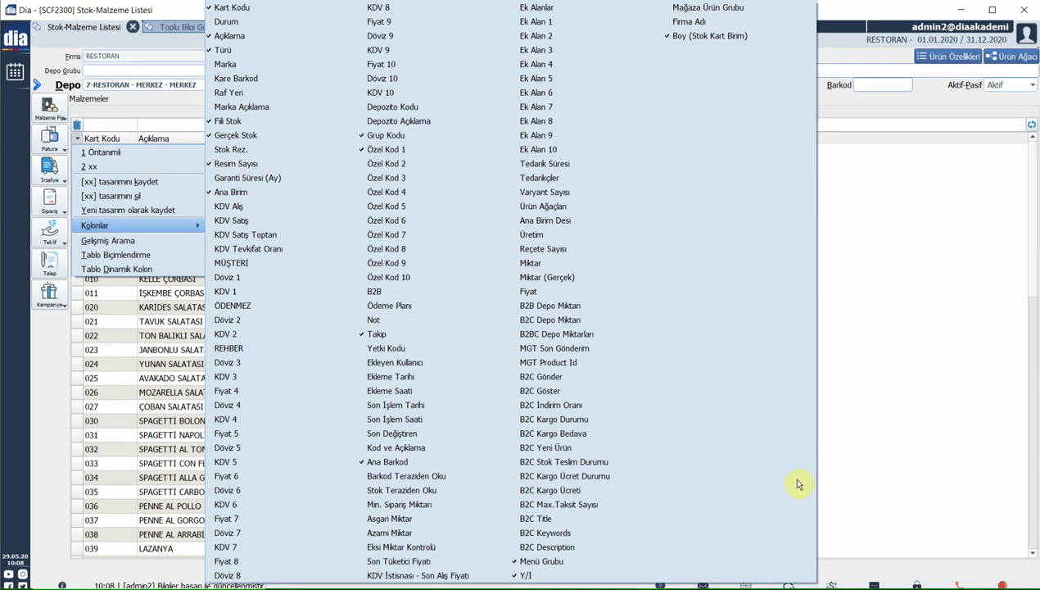
Step: Save the stock list's column layout as a new design named "restoran menü" and check it among the saved designs
click(831, 525)
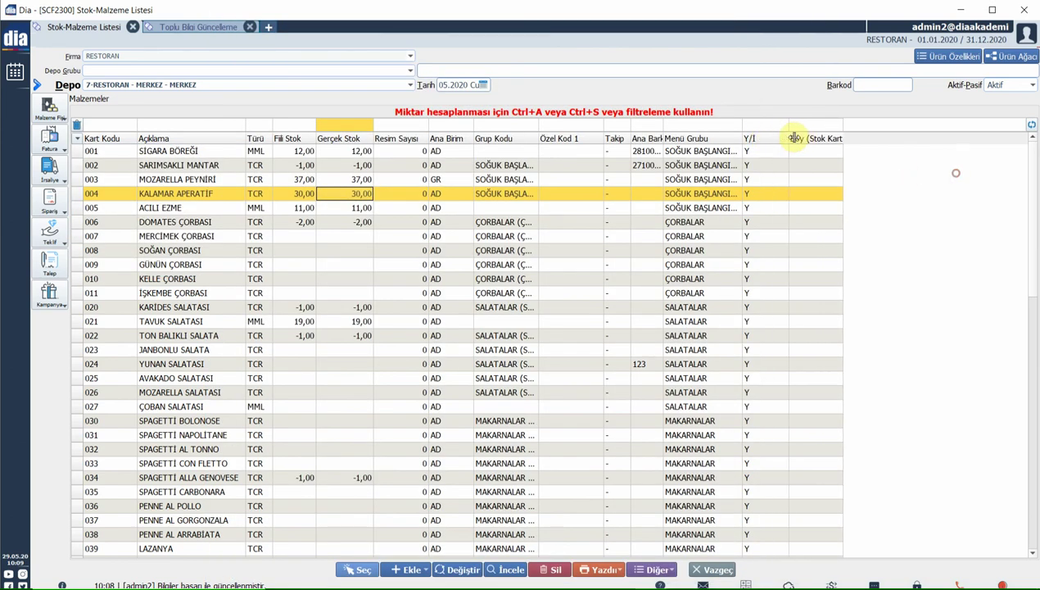
click(77, 138)
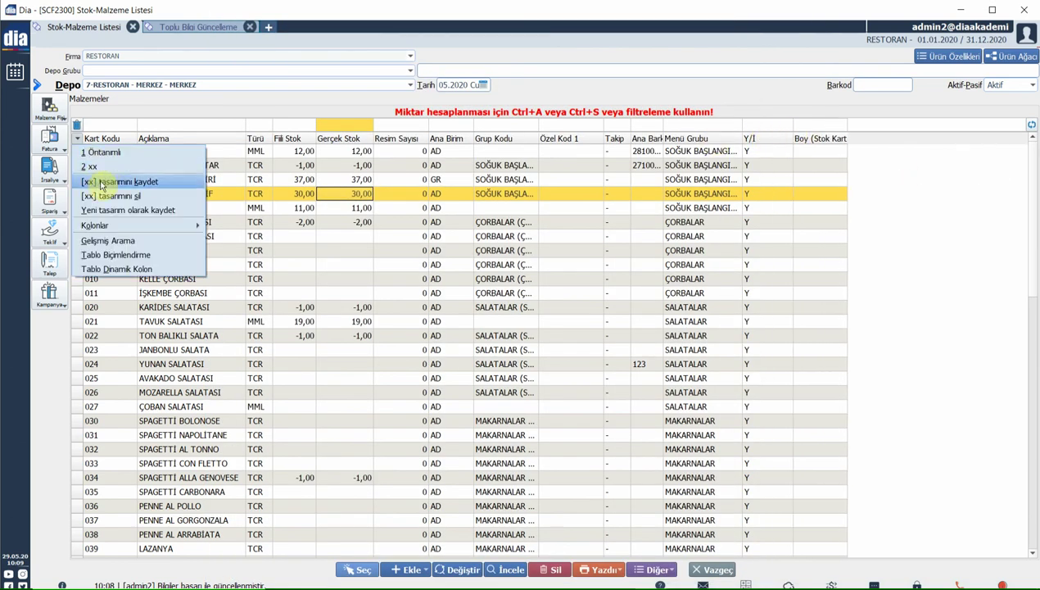
click(108, 210)
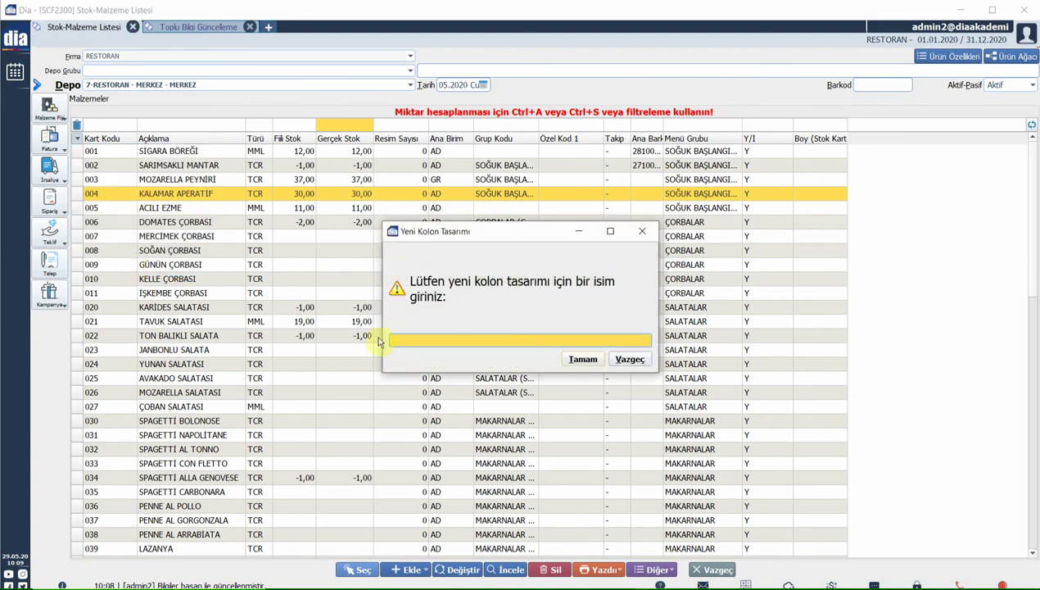
text(restoran menü)
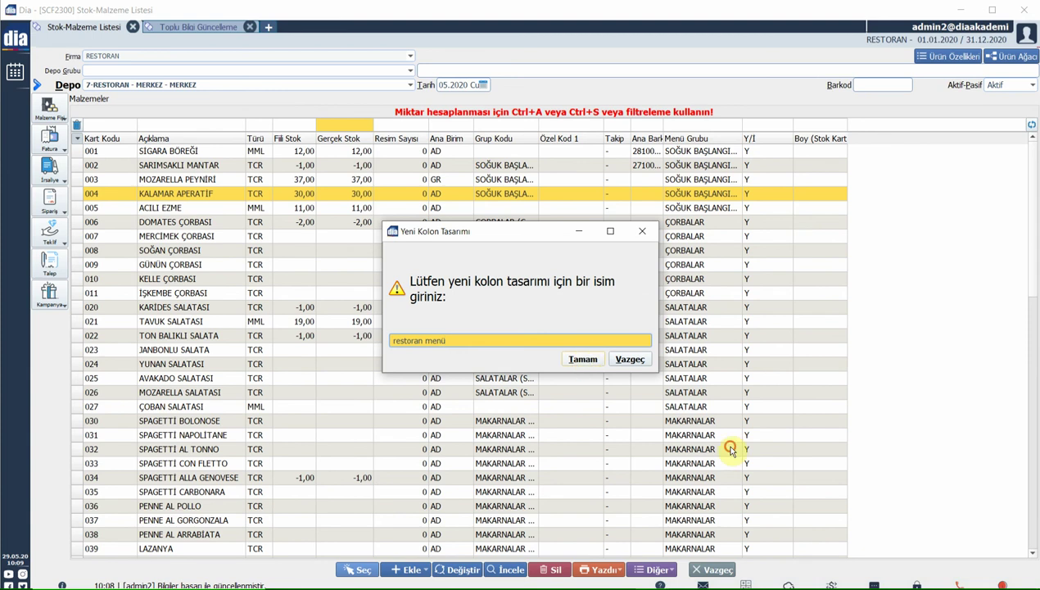
click(585, 359)
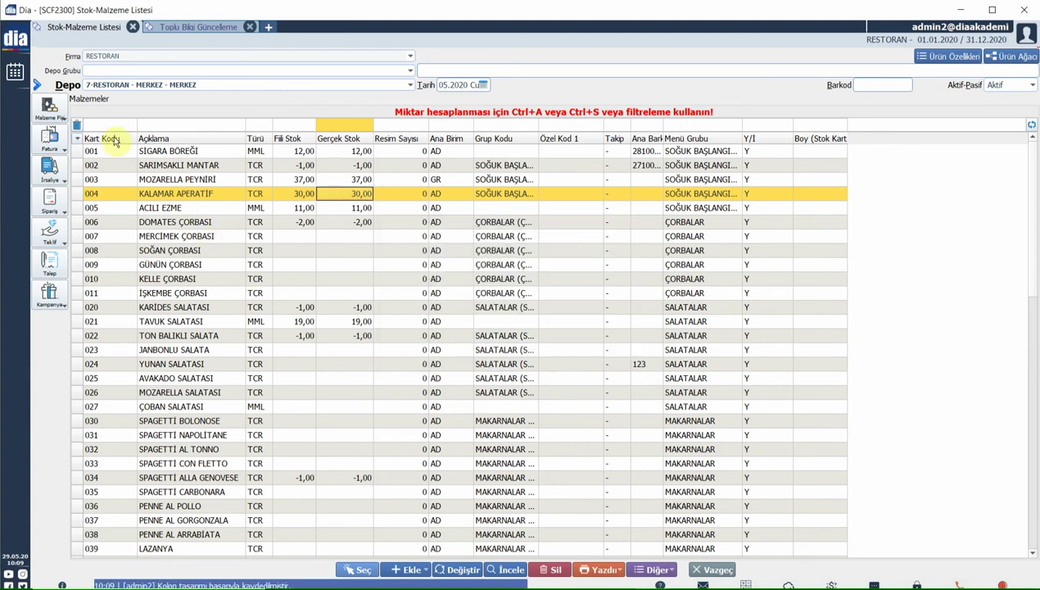
click(77, 139)
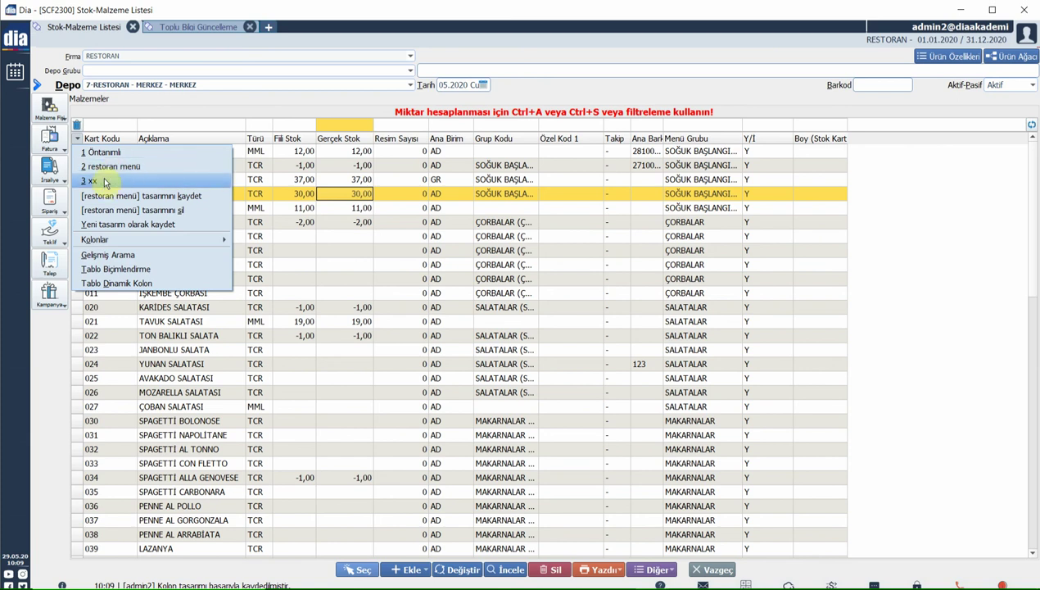
click(463, 236)
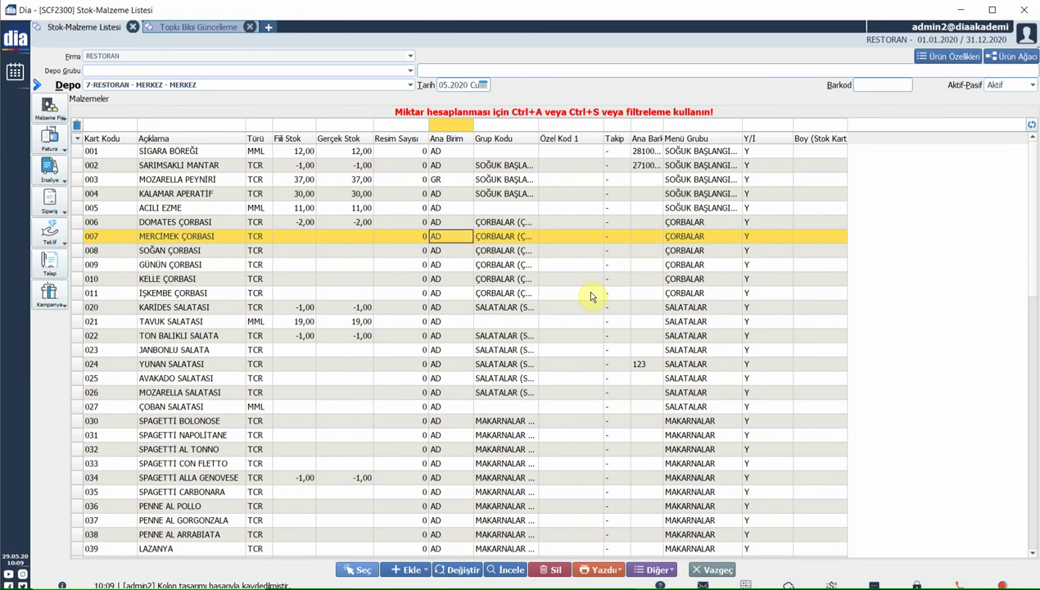
Step: Open the Restoran Satış Ekranı in a new tab, bring up its order menu and select the ÇORBALAR menu group
click(268, 27)
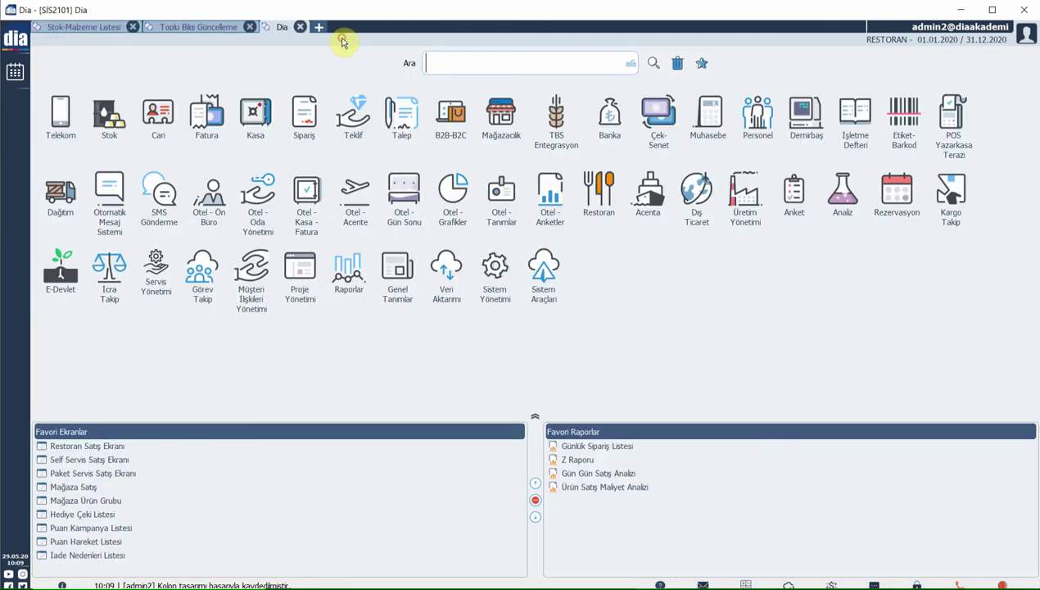
click(590, 176)
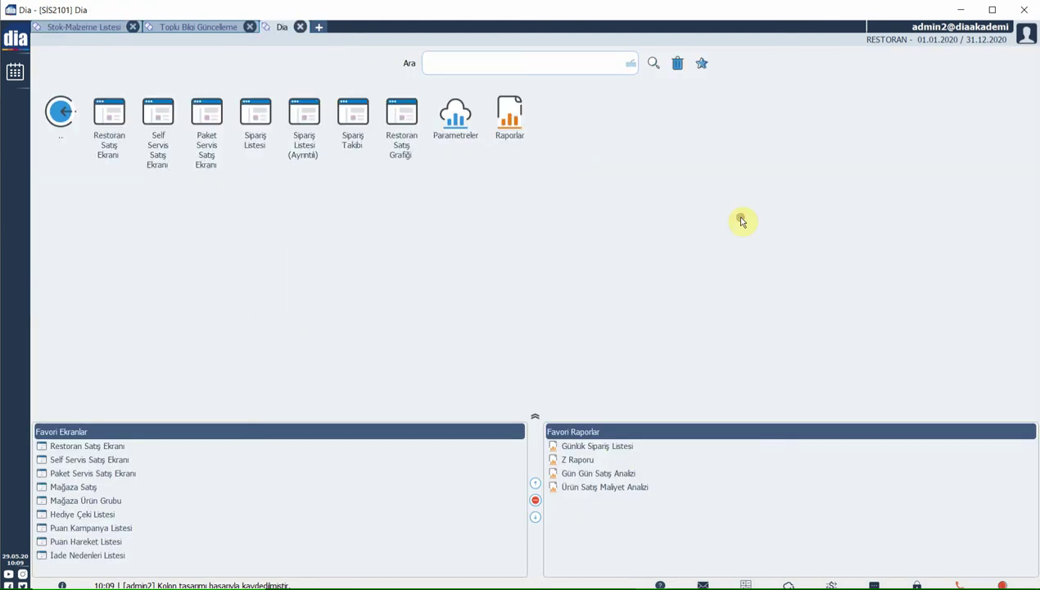
click(115, 117)
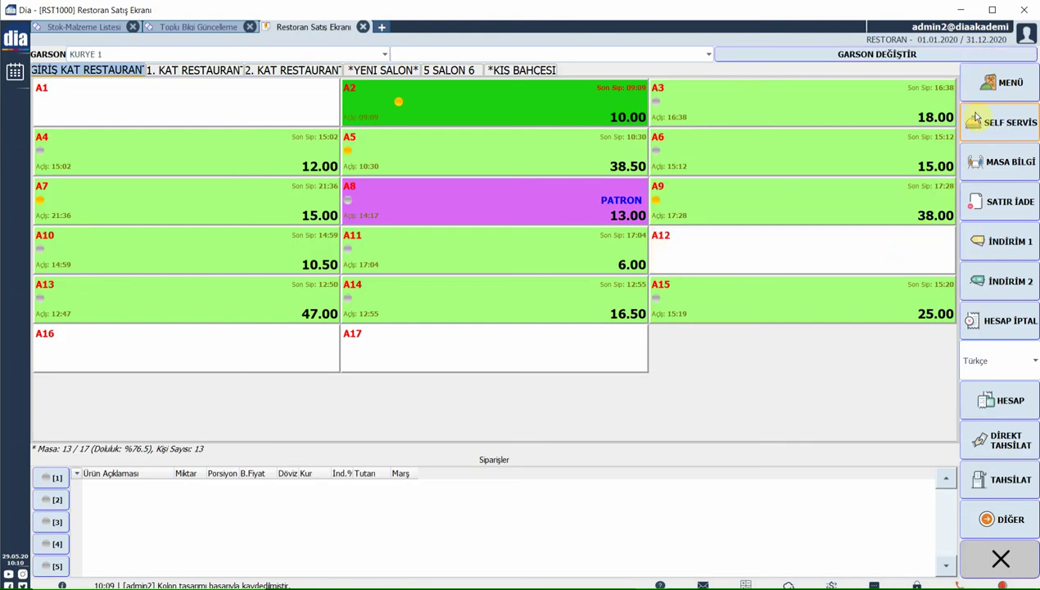
click(1001, 90)
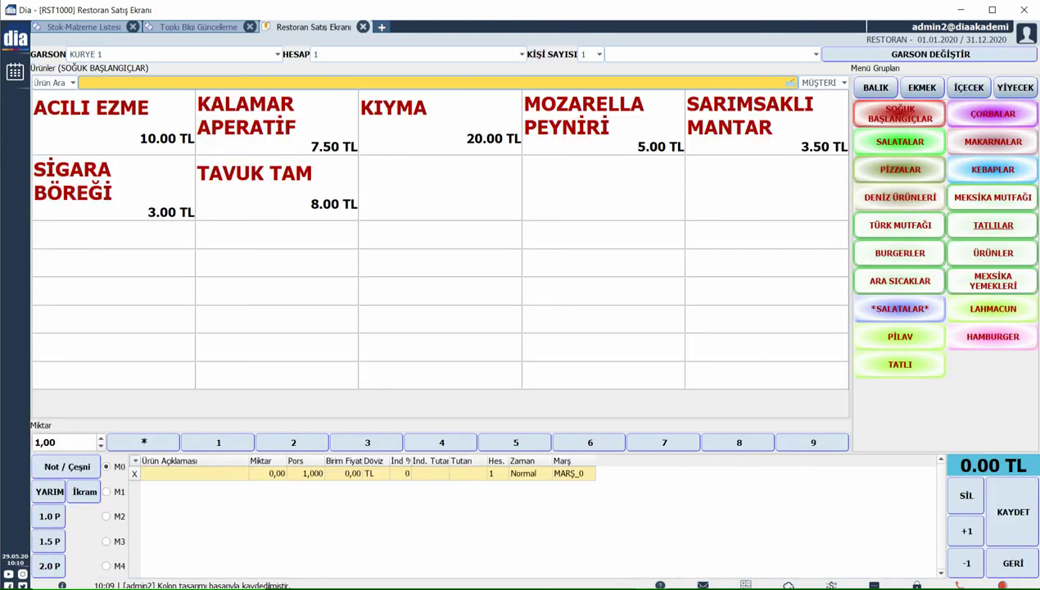
click(992, 114)
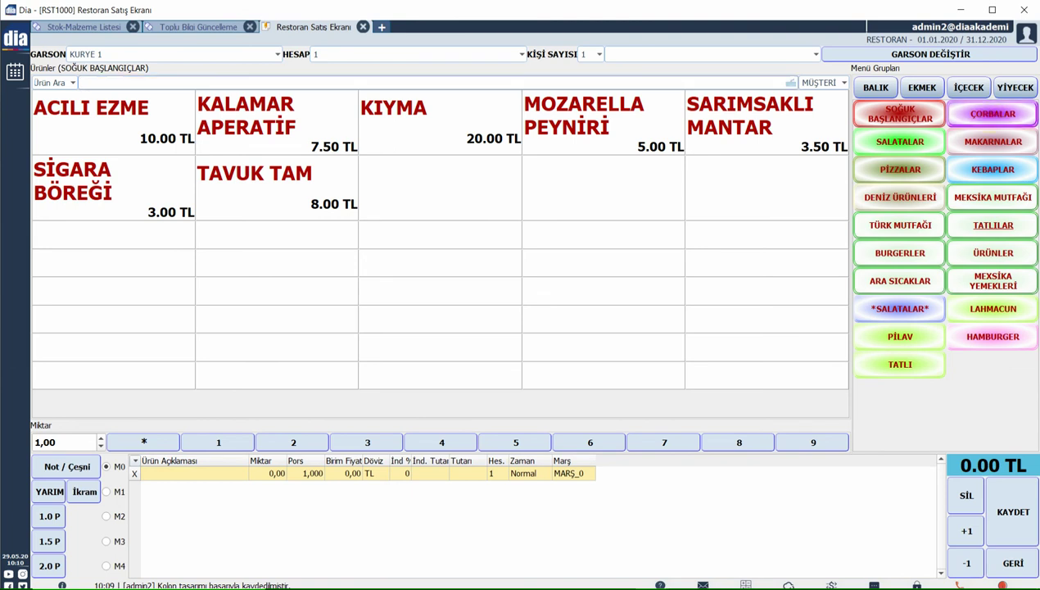